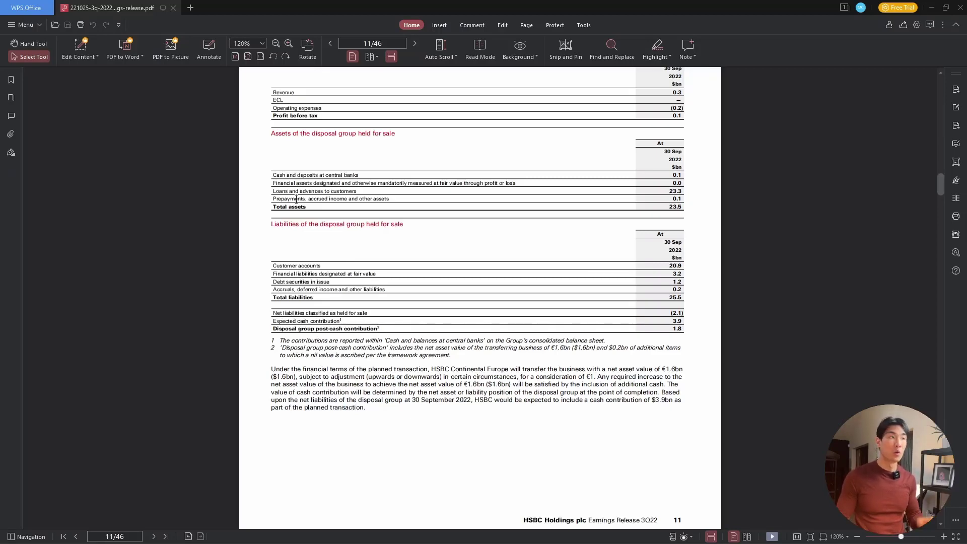
Select the page 12 balance sheet from Assets to Total liabilities and equity and copy it.
drag(278, 175, 390, 200)
drag(278, 266, 412, 341)
scroll(411, 341, down, 3)
scroll(412, 341, down, 6)
drag(279, 224, 685, 449)
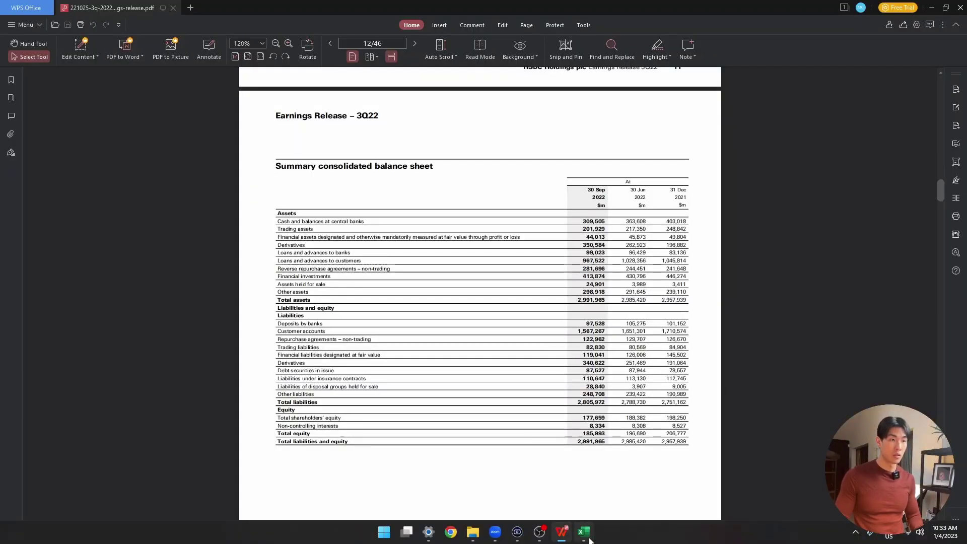
click(587, 538)
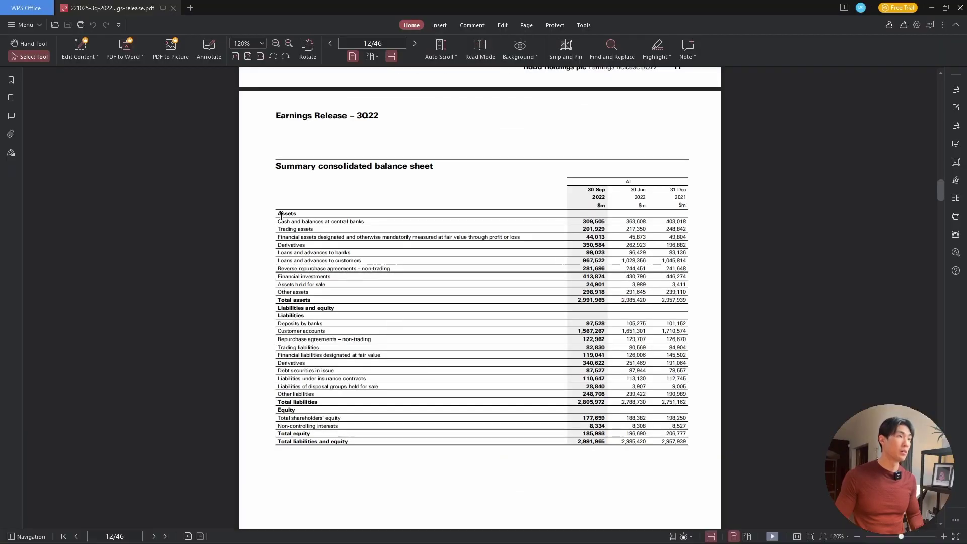
drag(280, 214, 677, 439)
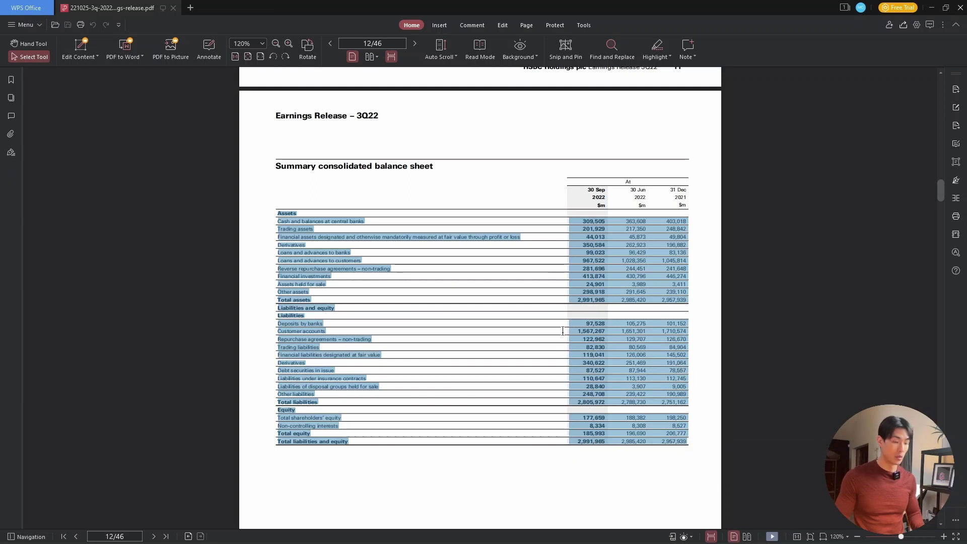
key(ctrl+c)
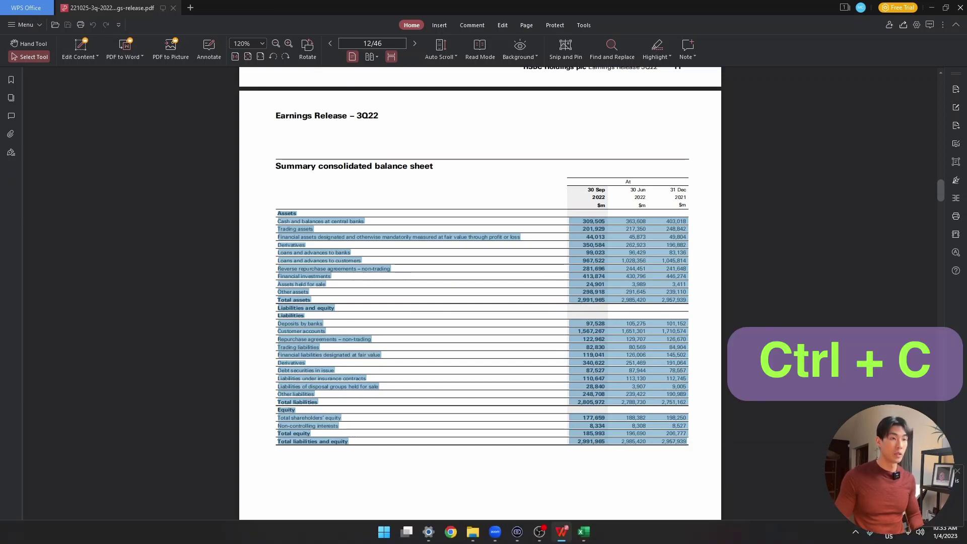
Paste the balance sheet into Sheet1 at A1, autofit column A, and add a blank Sheet2.
click(591, 537)
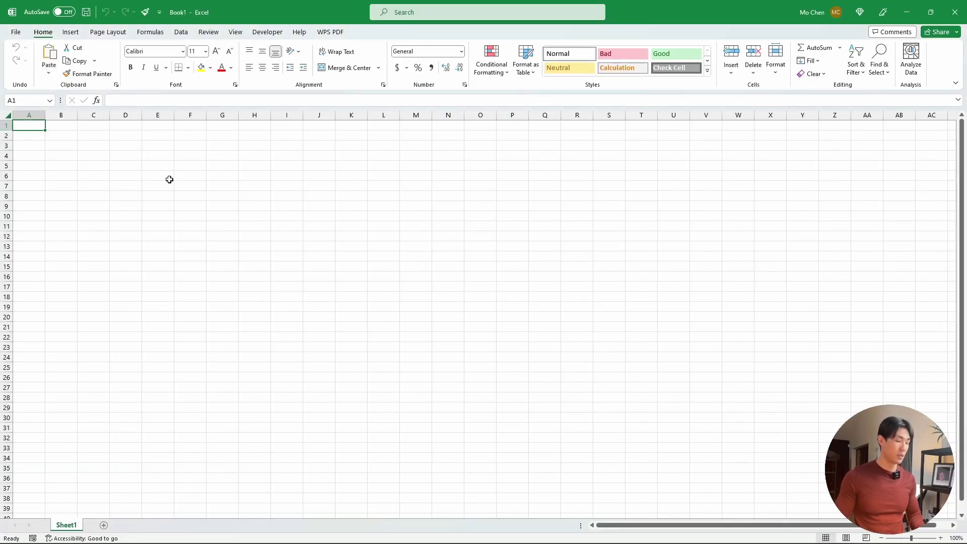
key(ctrl+v)
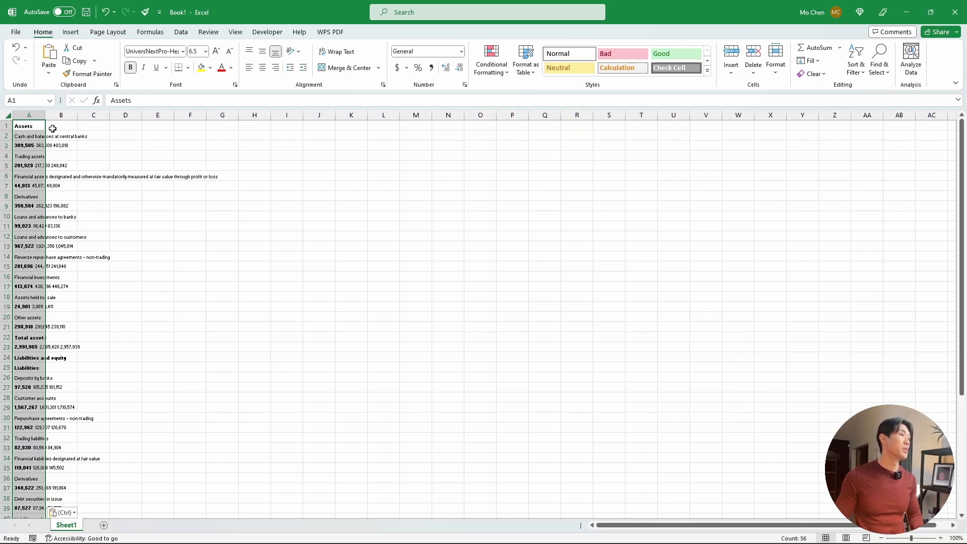
double_click(45, 115)
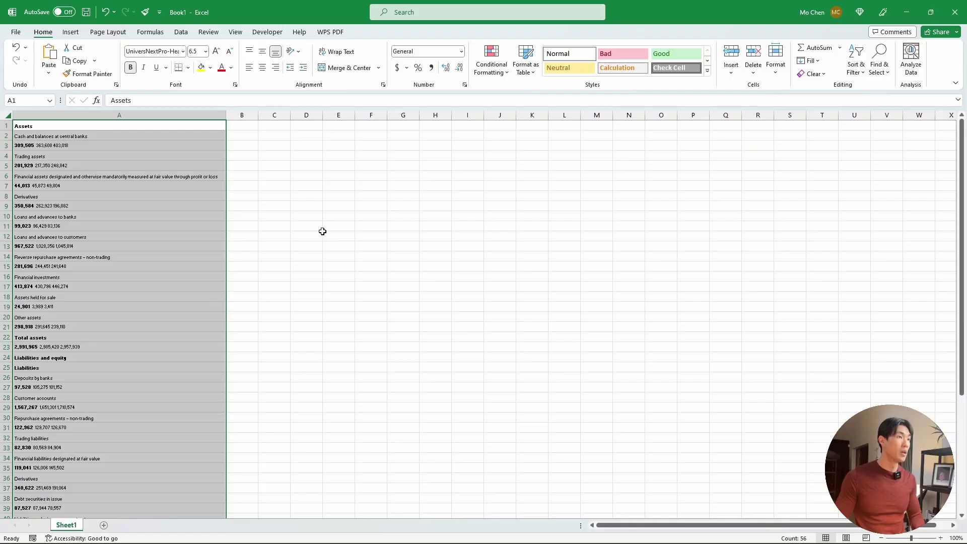
click(415, 224)
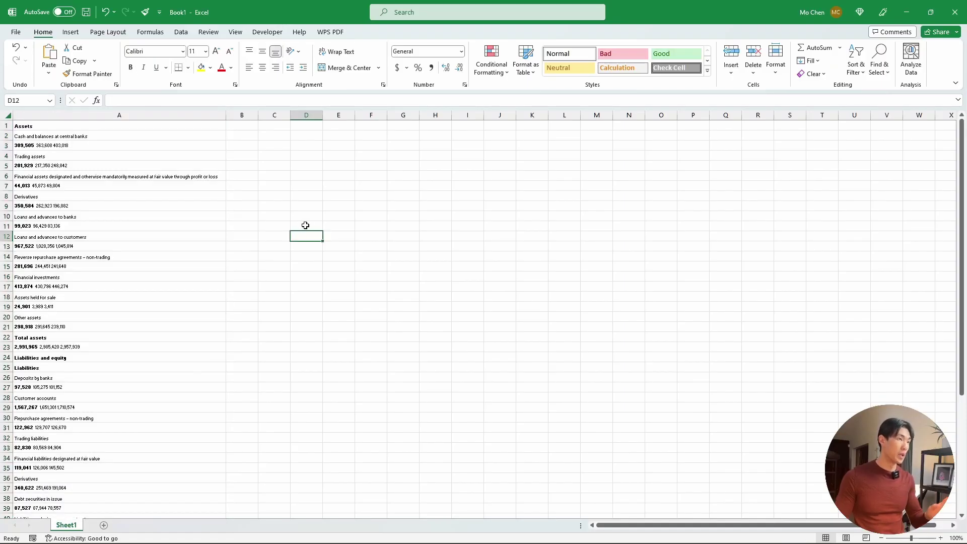
click(104, 525)
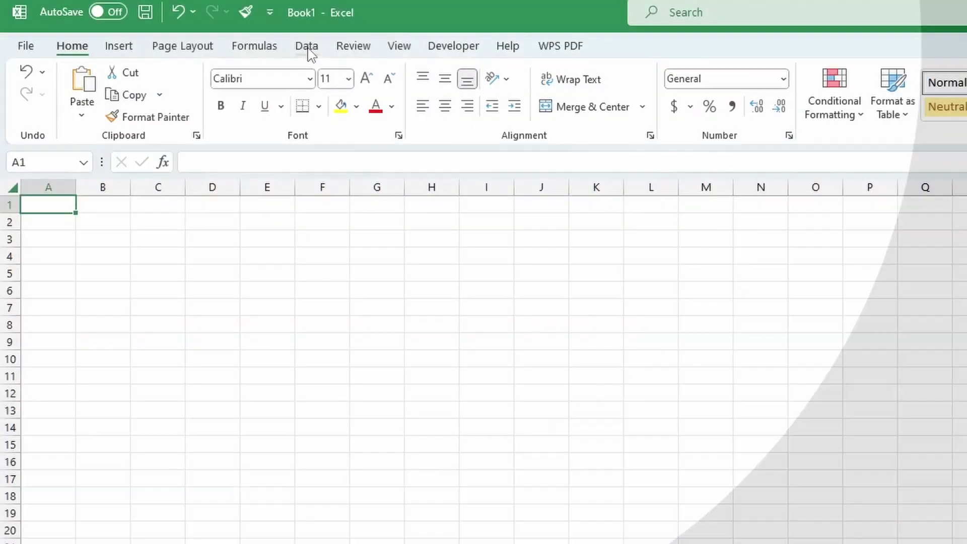
Start a From PDF import via the Data tab's Get Data > From File menu.
click(307, 46)
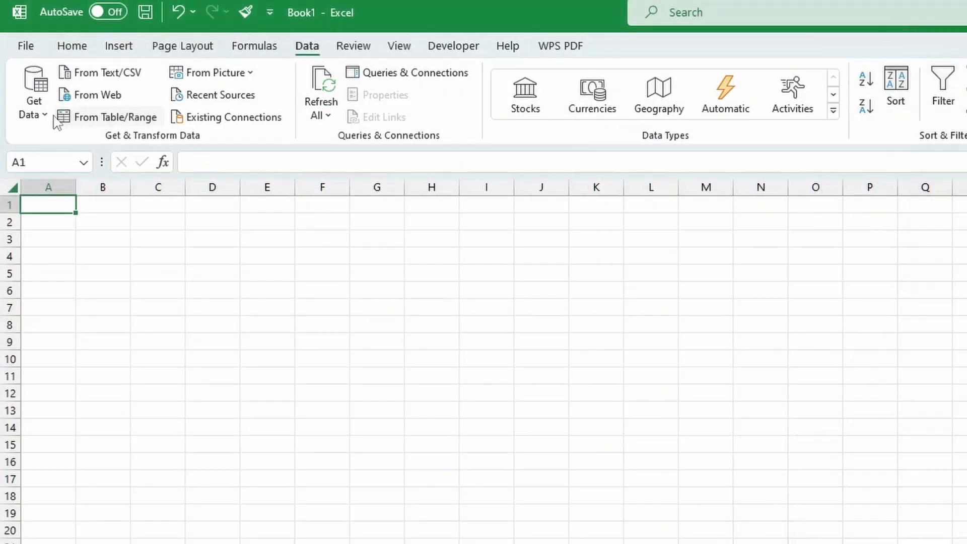
click(45, 112)
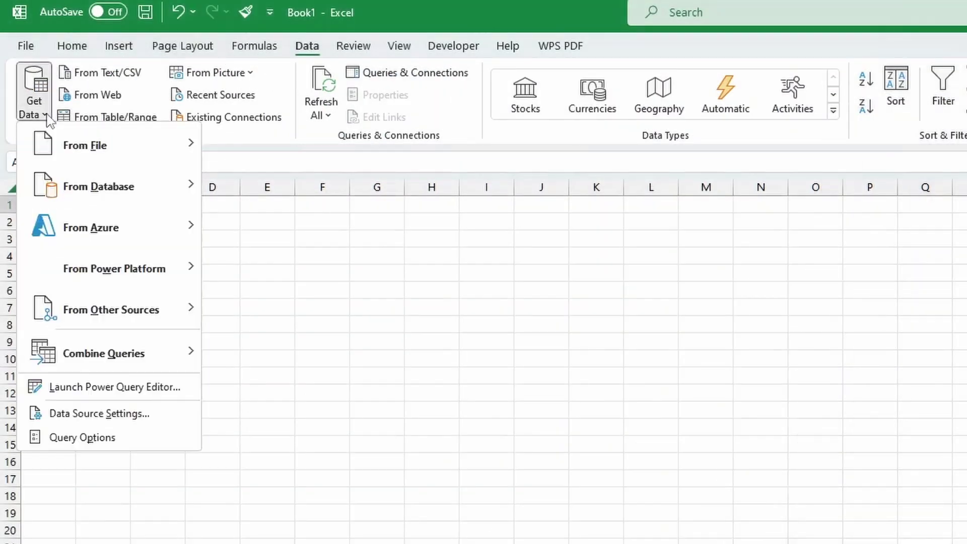
mouse_move(50, 139)
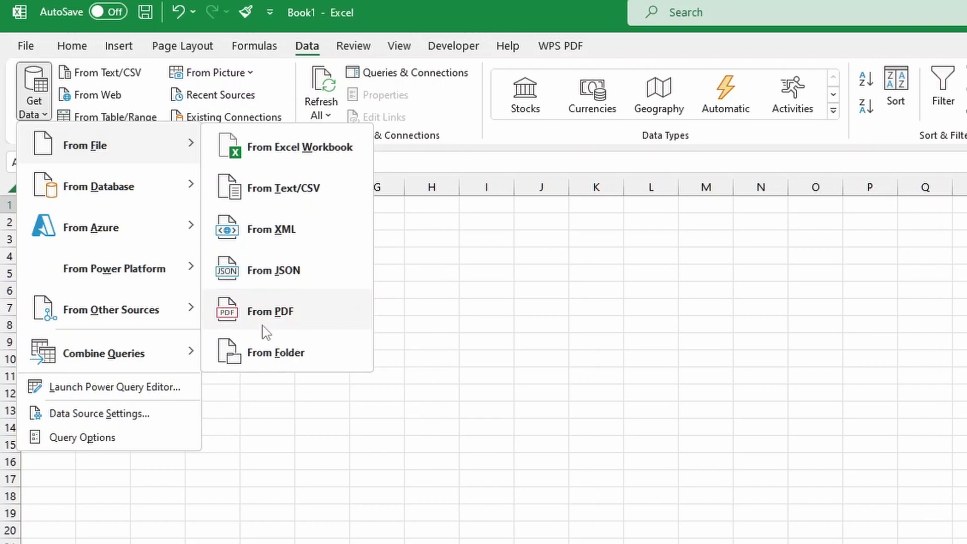
click(271, 313)
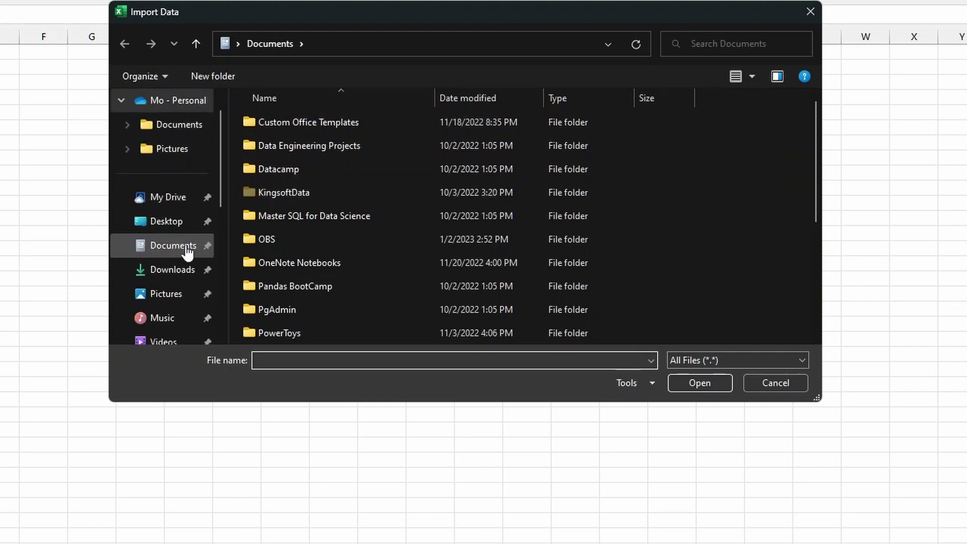
Choose 221025-3q-2022-earnings-release.pdf from the Desktop to load its detected tables.
click(181, 223)
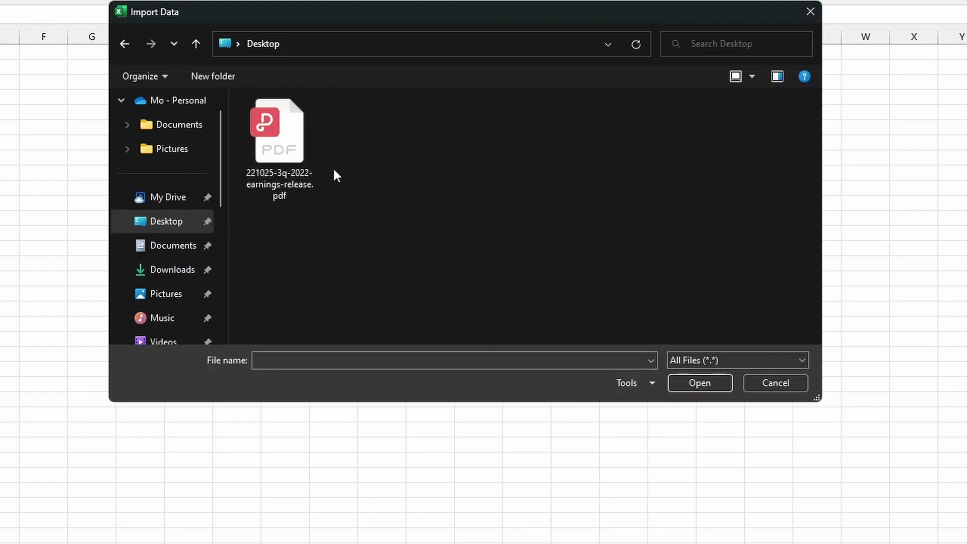
double_click(295, 168)
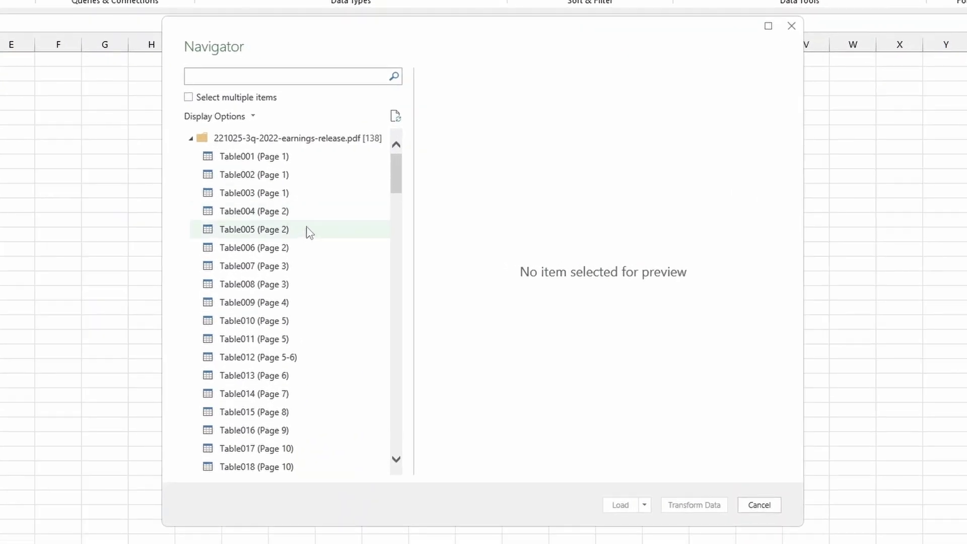
Preview Table005, Table008 and Table011 in the Navigator.
click(361, 243)
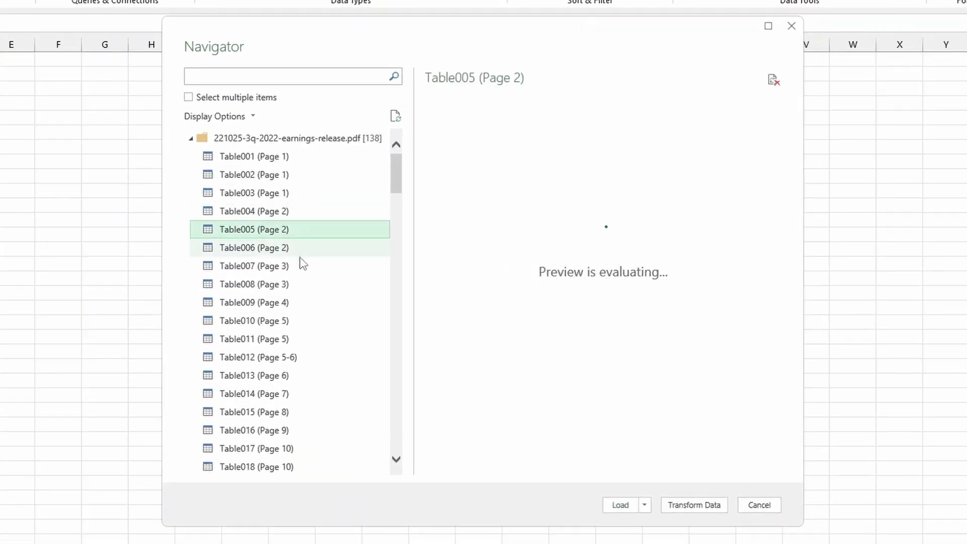
click(296, 285)
click(301, 340)
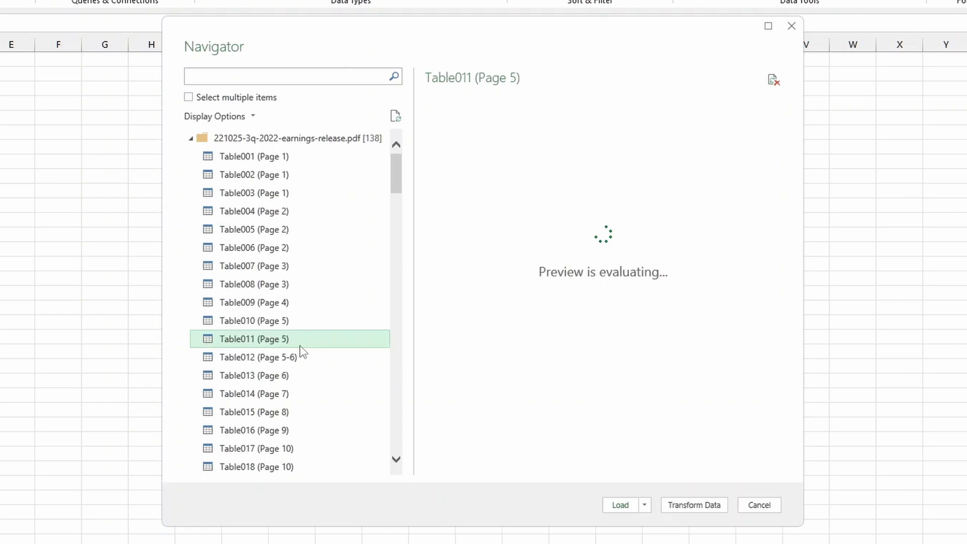
Scroll the WPS PDF to bring the page 12 Summary consolidated balance sheet into view.
scroll(402, 192, down, 3)
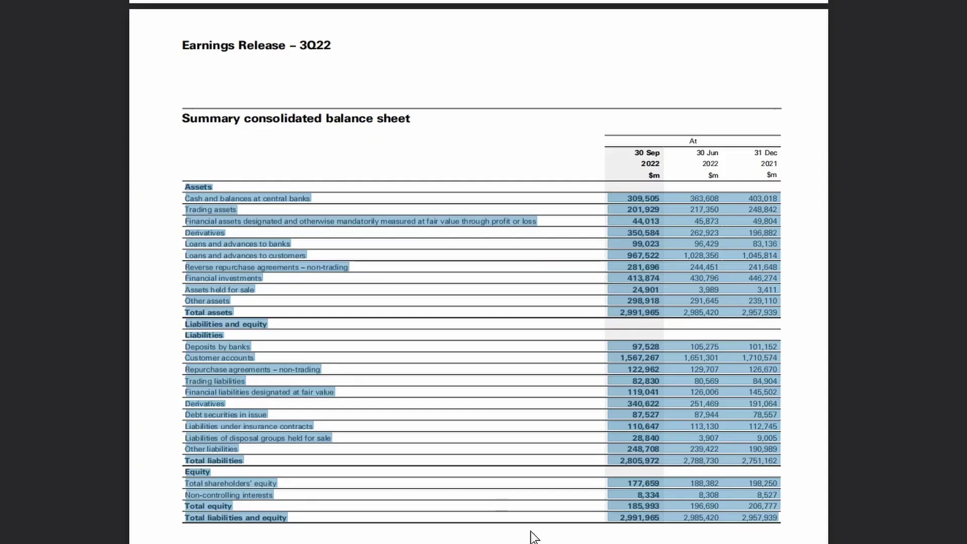
scroll(379, 299, down, 10)
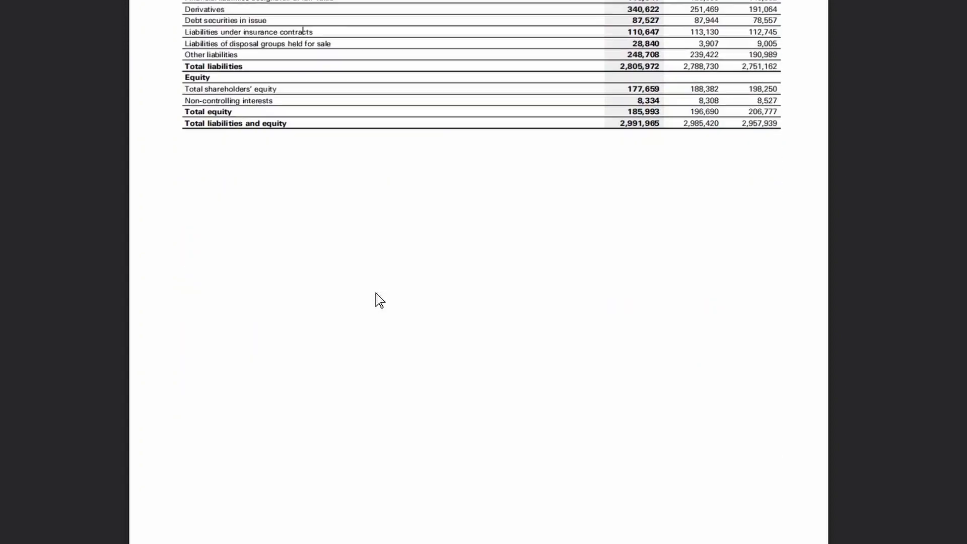
scroll(566, 399, up, 5)
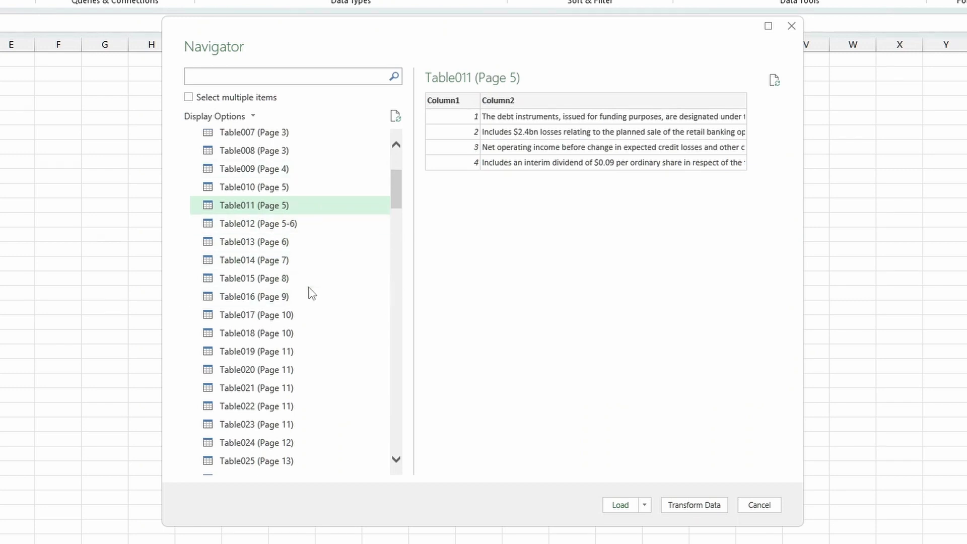
Select Table024 (Page 12), widen the preview to show all four columns, and load it.
scroll(296, 373, down, 2)
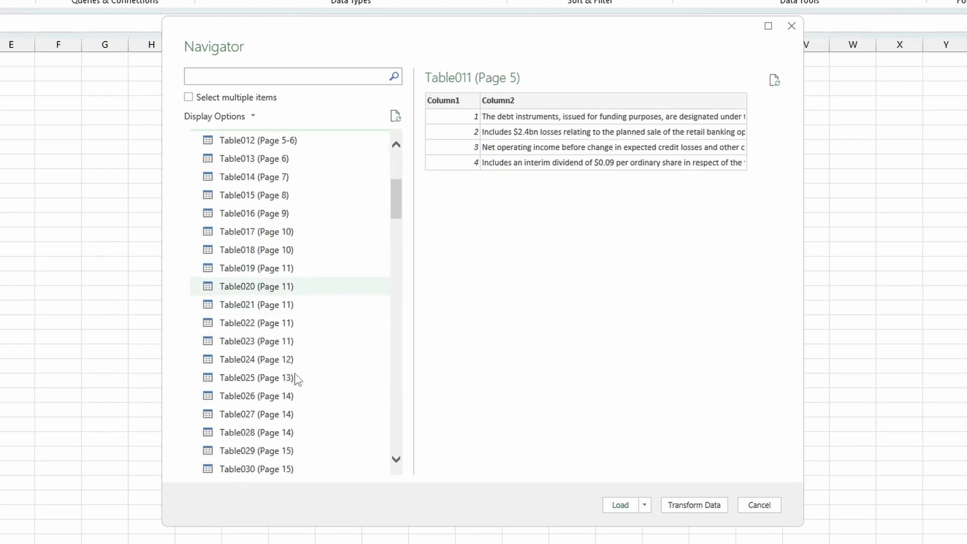
scroll(298, 375, down, 1)
click(296, 342)
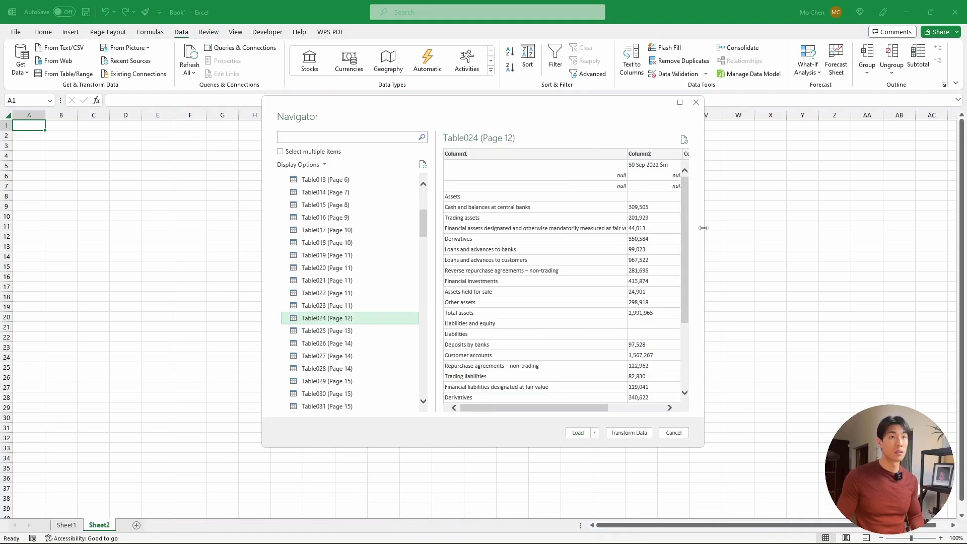
drag(704, 228, 870, 228)
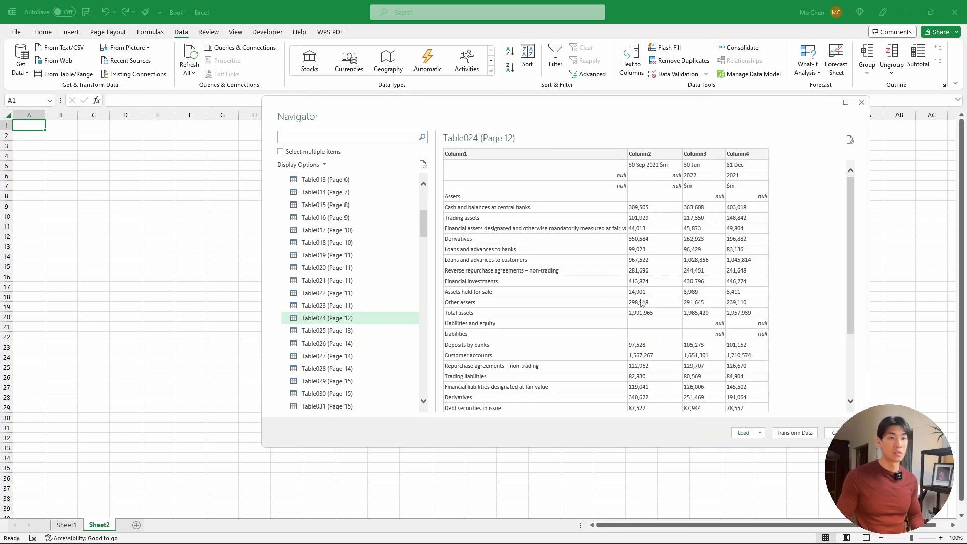
scroll(642, 303, down, 3)
scroll(583, 240, up, 3)
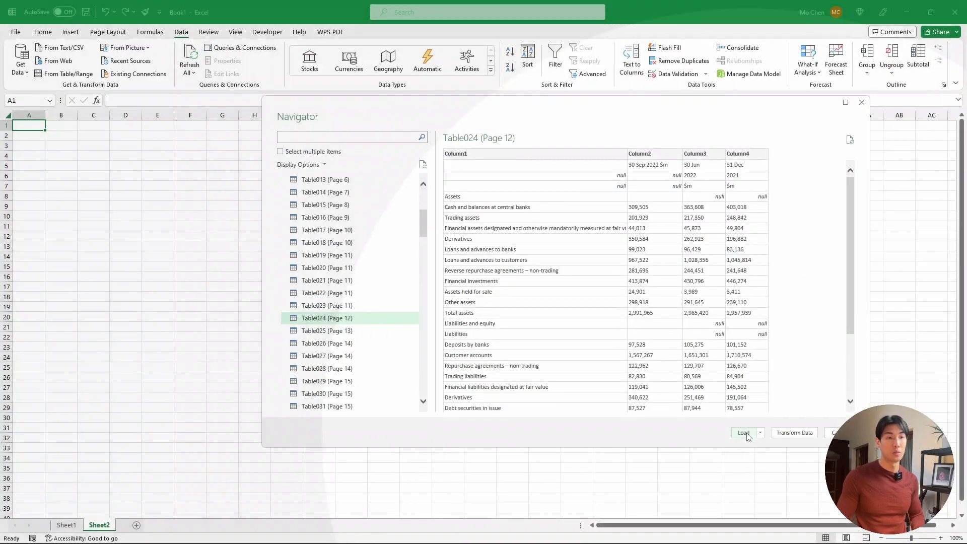
click(744, 432)
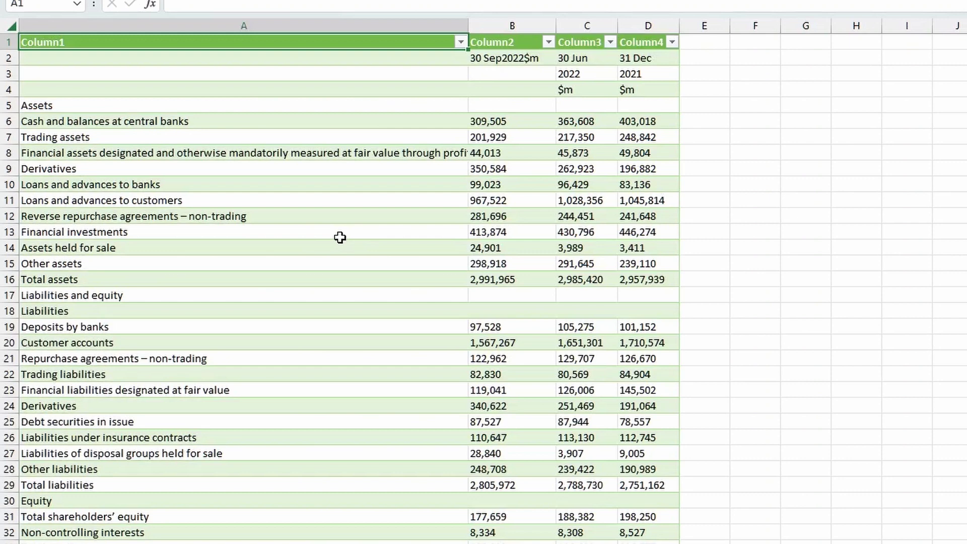
Select the imported table A1:D34, then pick the Reverse repurchase agreements – non-trading label.
drag(102, 41, 630, 543)
click(543, 313)
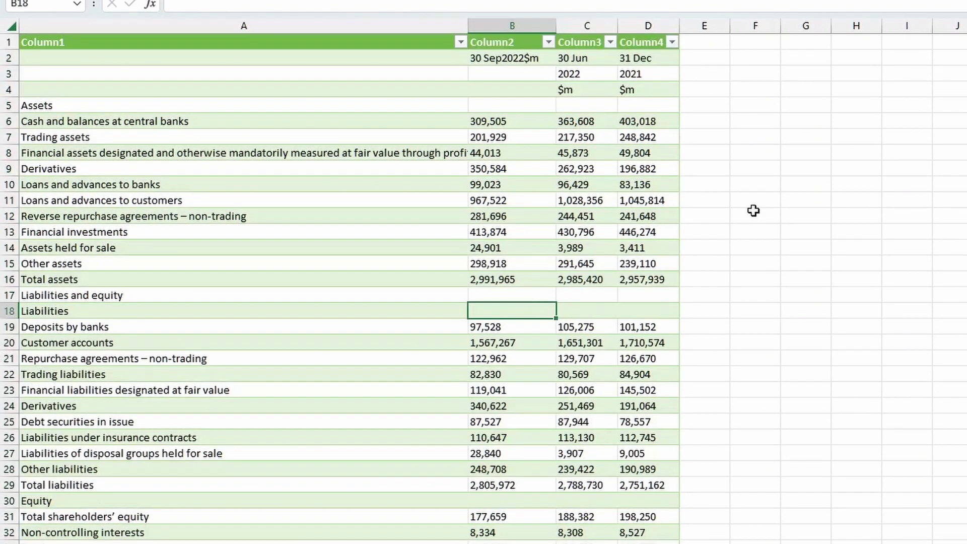
click(383, 218)
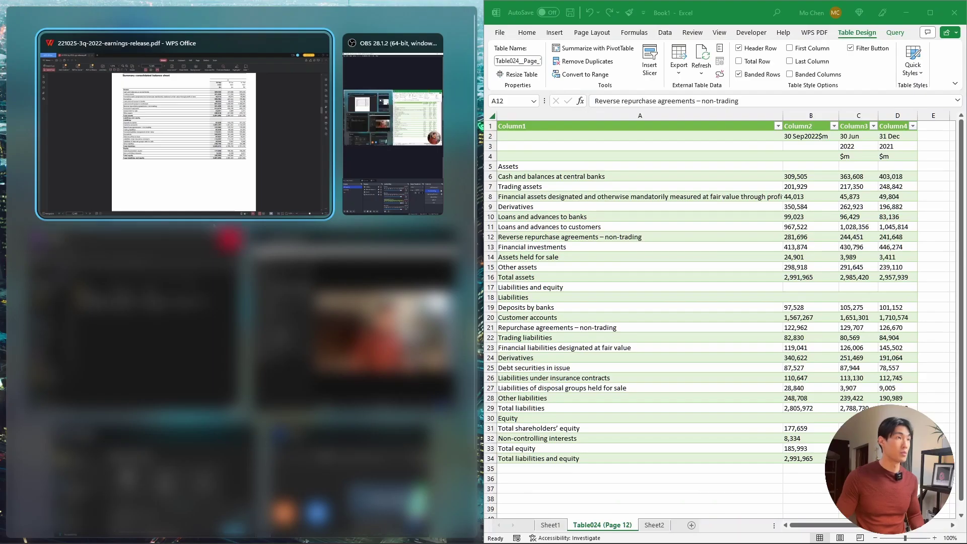
Dock the PDF on the left half and highlight its Cash and balances at central banks row.
click(171, 116)
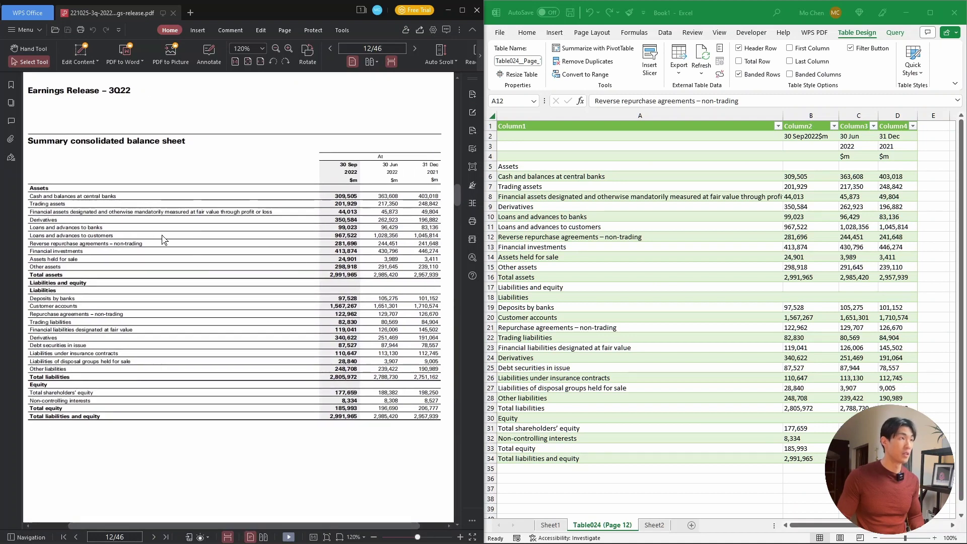
drag(30, 195, 358, 196)
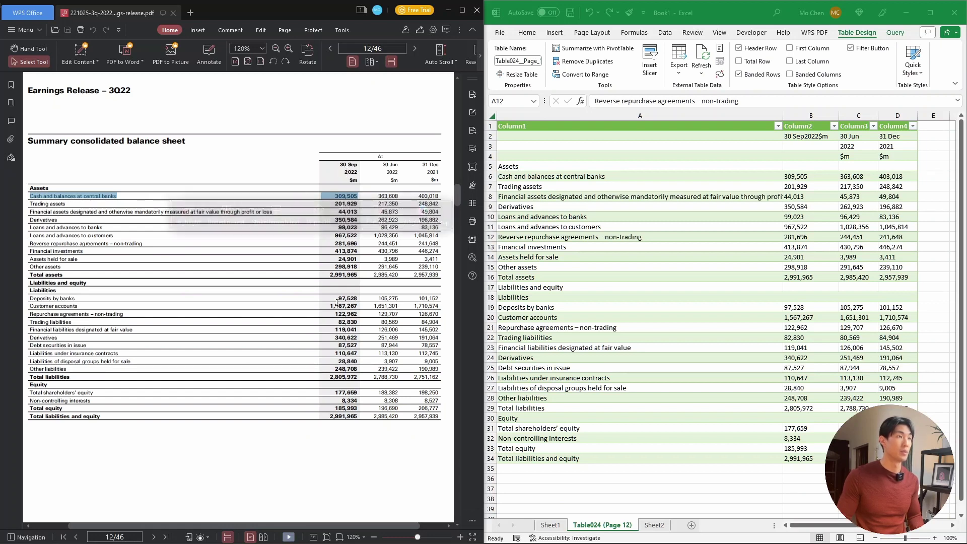
click(340, 206)
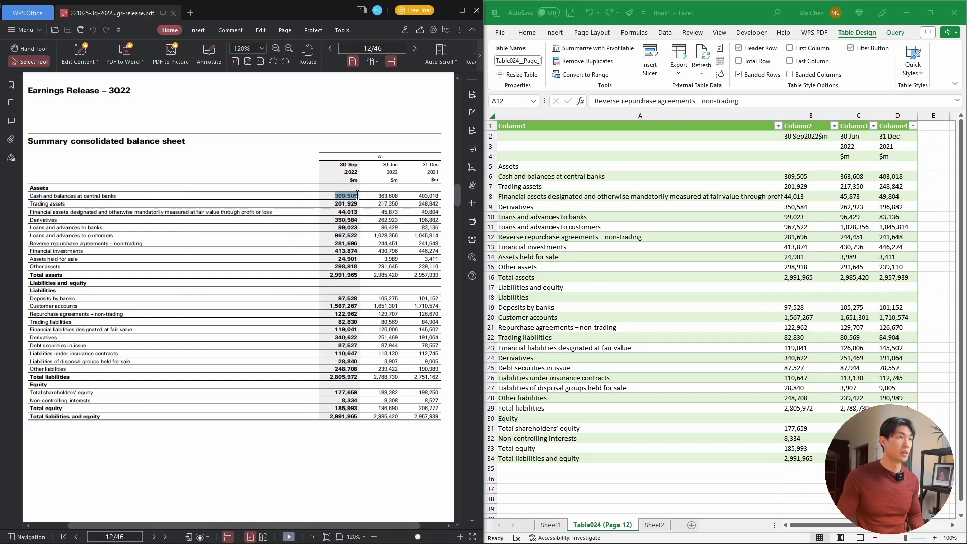
Select Excel row 6 and confirm cell B6 reads 309,505.
click(789, 187)
click(609, 180)
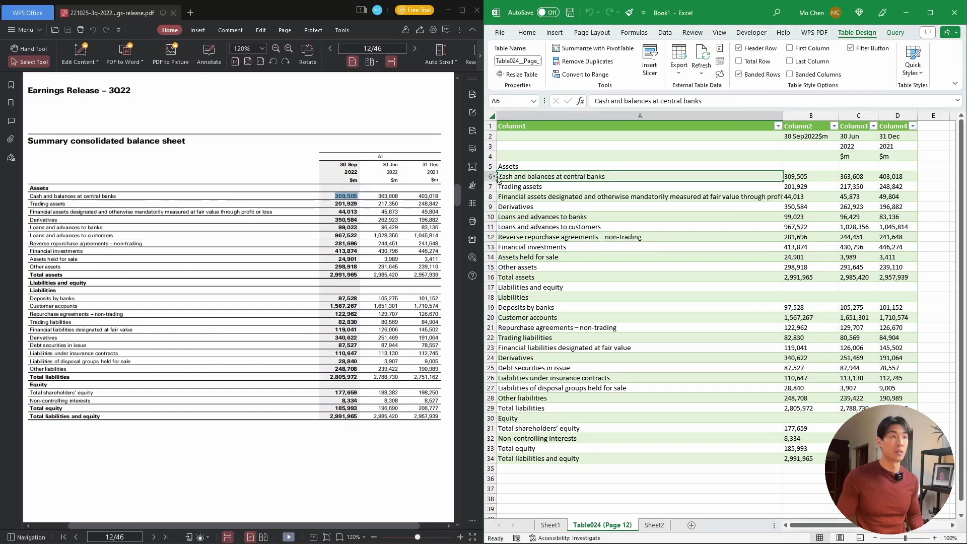
key(shift+space)
click(813, 179)
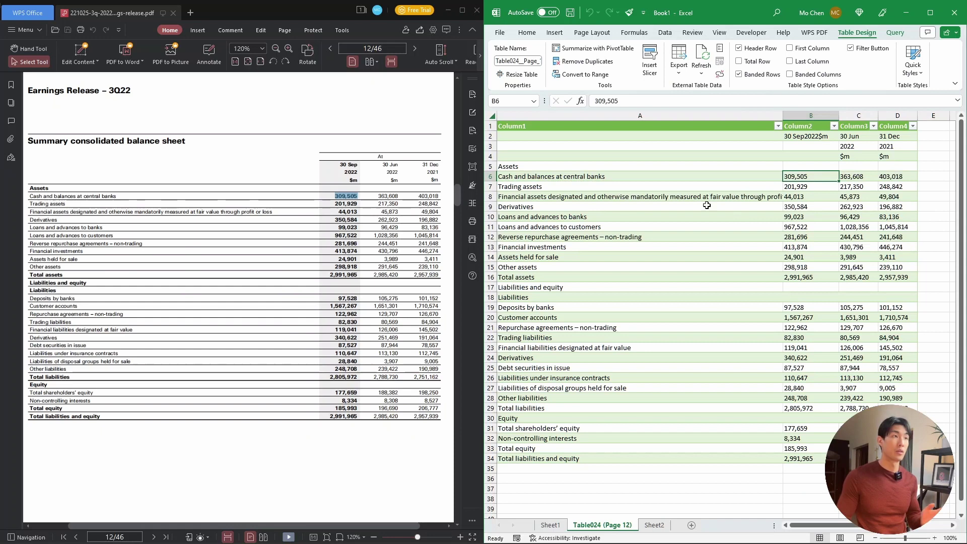
click(329, 366)
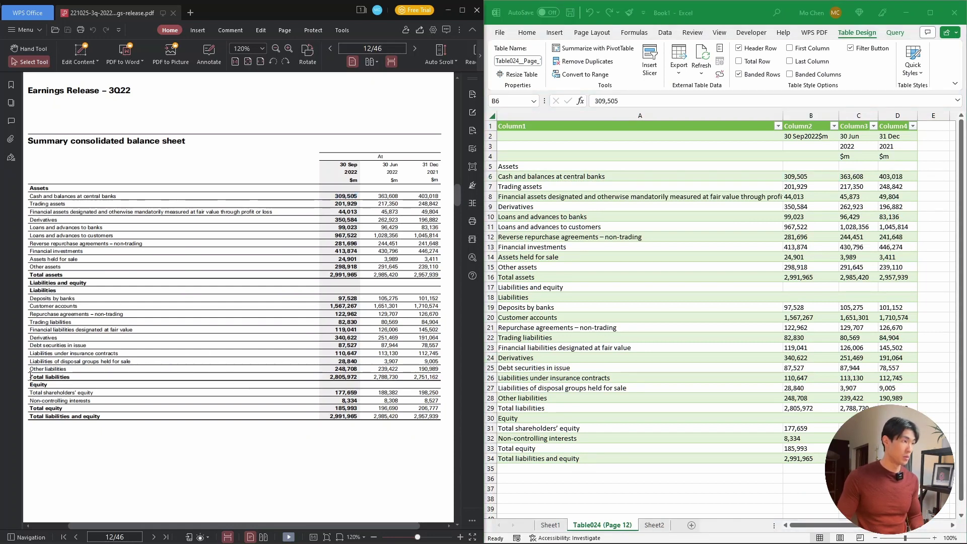
Compare the PDF's Total liabilities row with Excel row 29, confirming B29 reads 2,805,972.
drag(104, 376, 359, 378)
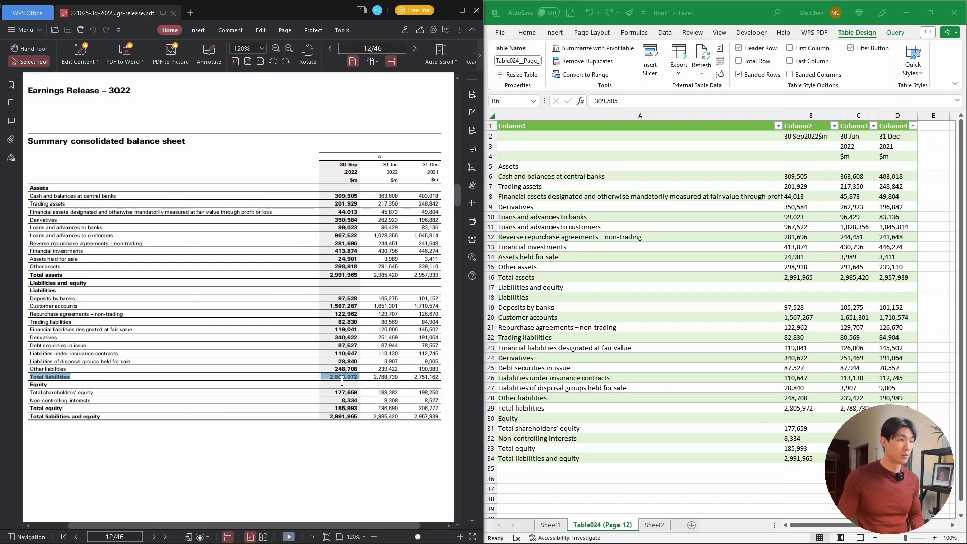
click(486, 398)
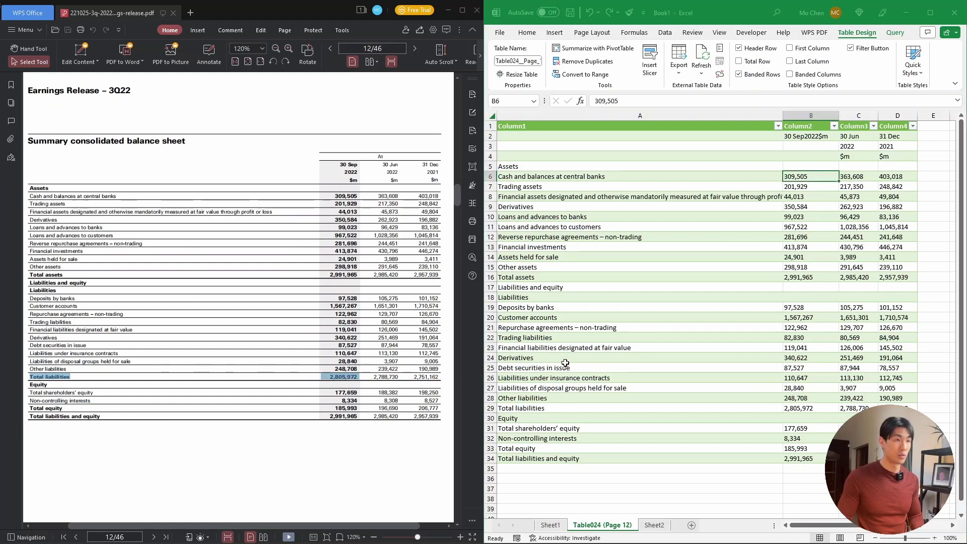
click(489, 409)
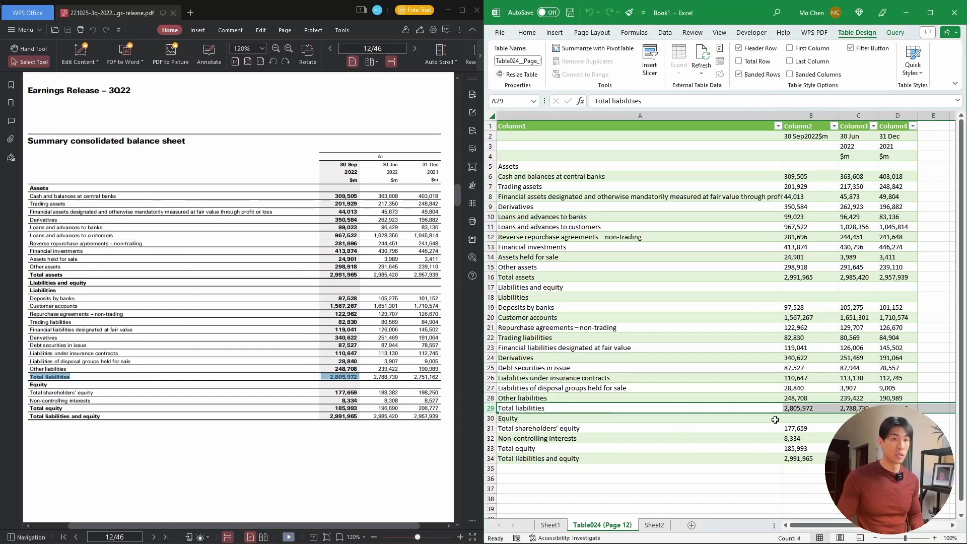
click(801, 406)
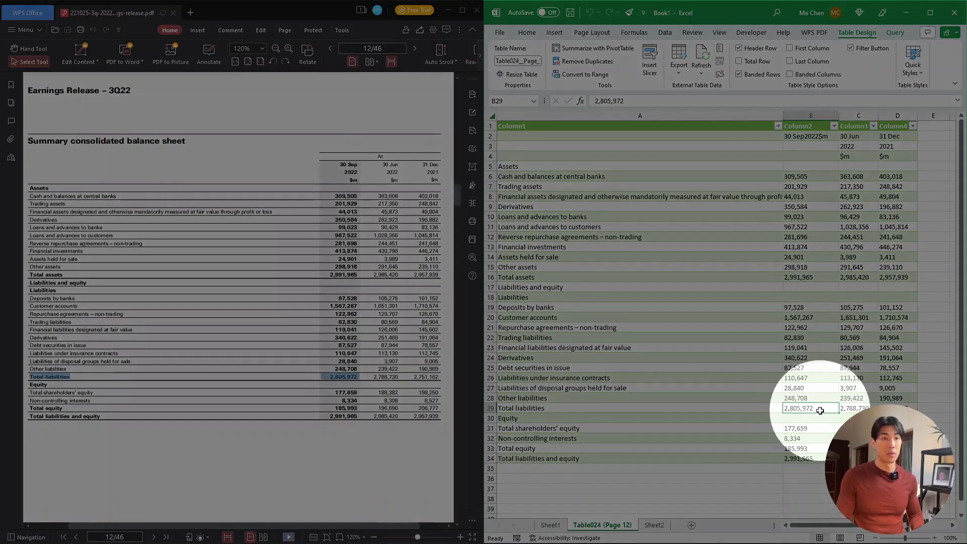
key(Up)
key(Up)
key(Left)
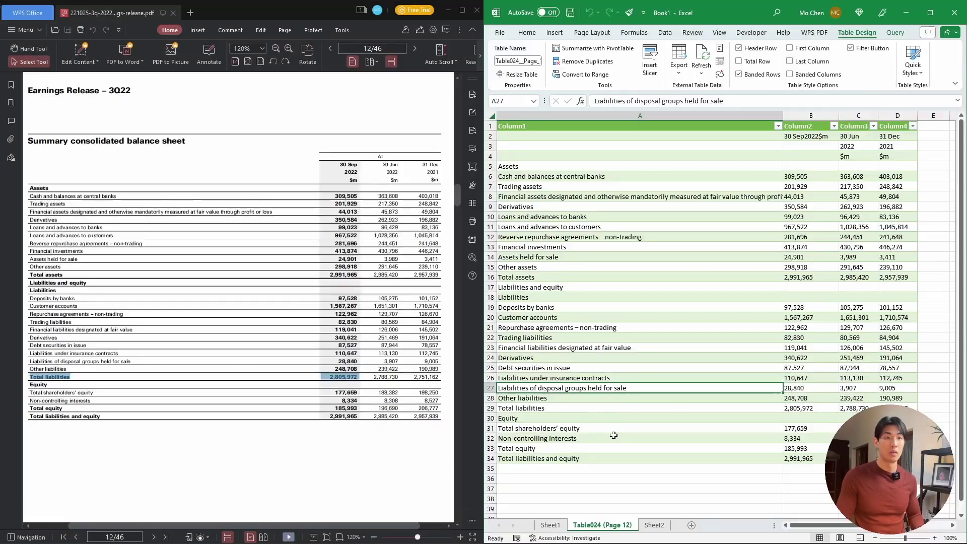
drag(491, 127, 490, 155)
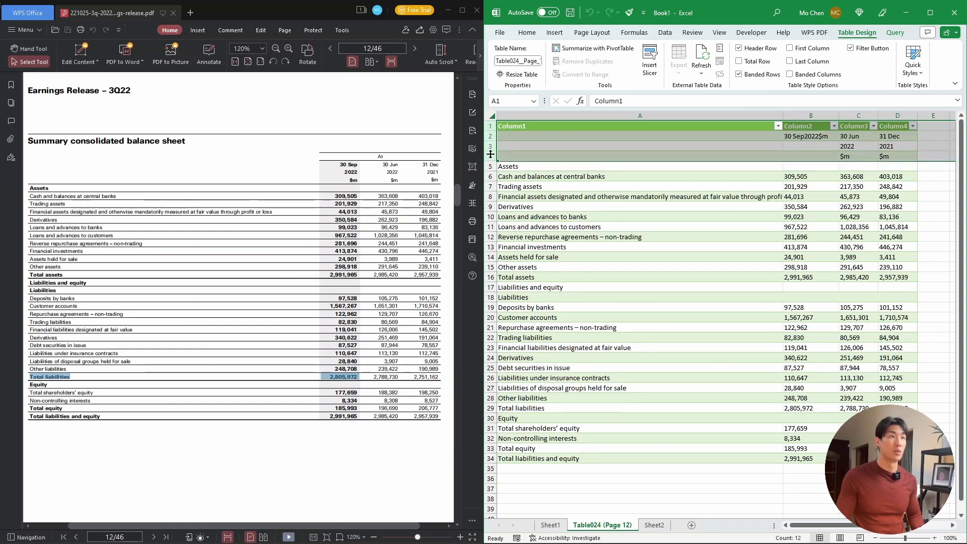
click(682, 267)
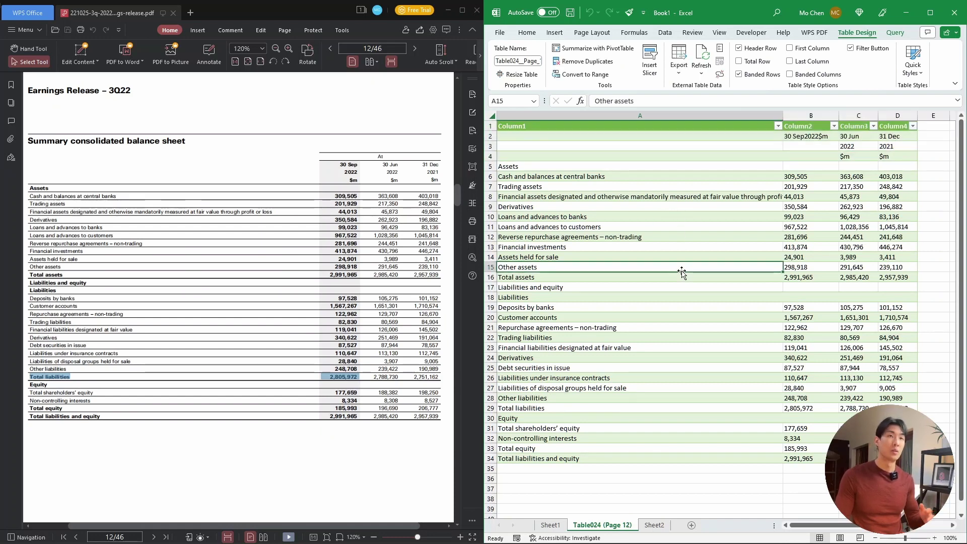